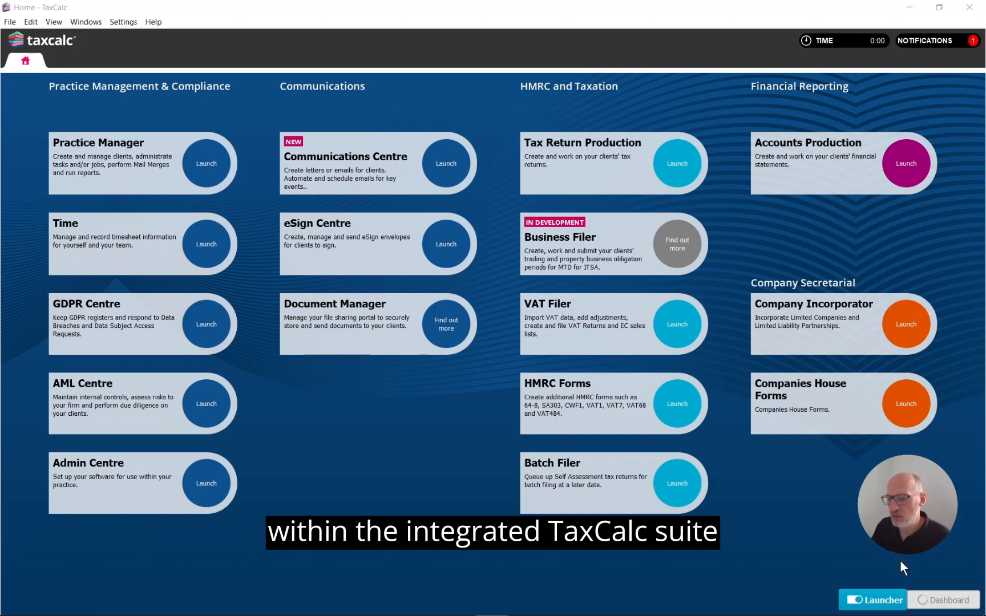
Show the dashboard on the home screen and return to the launcher view
click(936, 600)
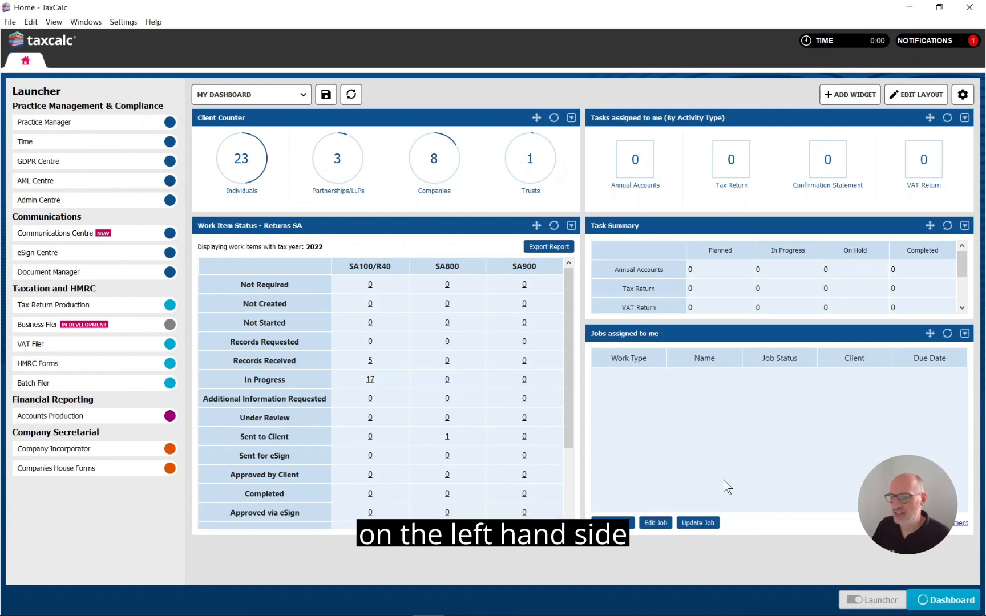
click(877, 600)
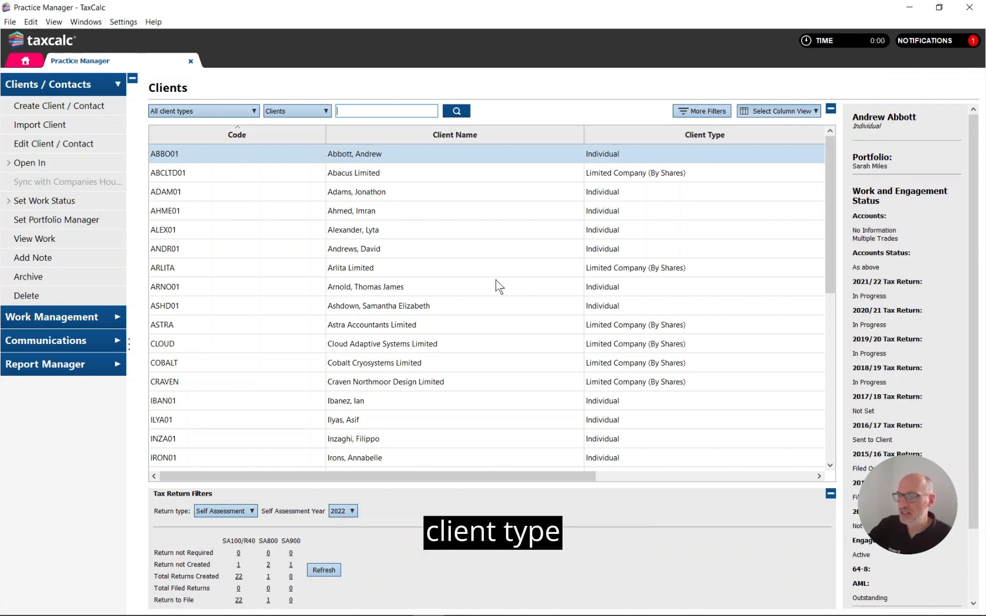
Filter the client list to Individual clients and restore it to all client types
click(235, 109)
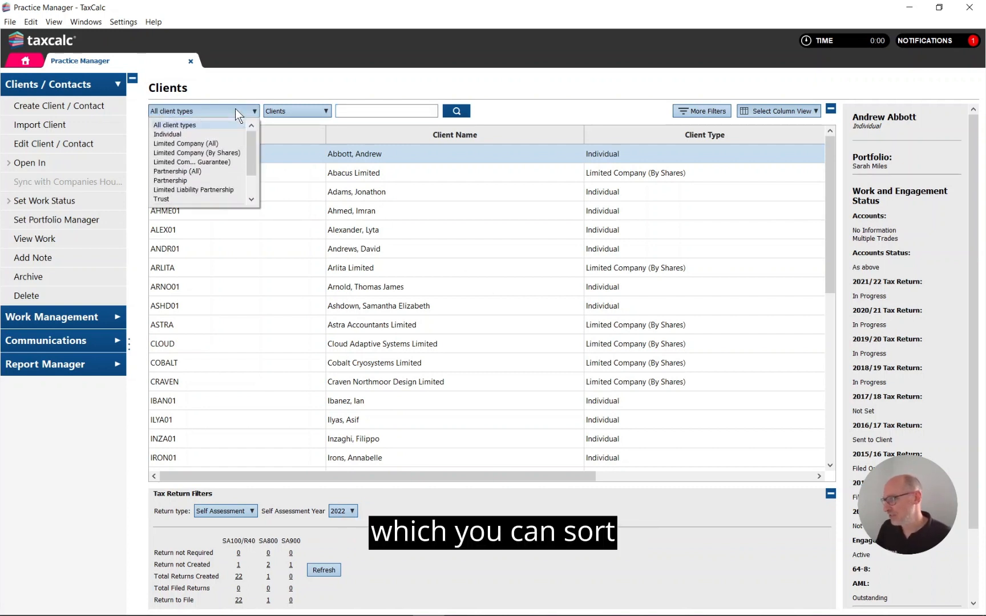
click(203, 134)
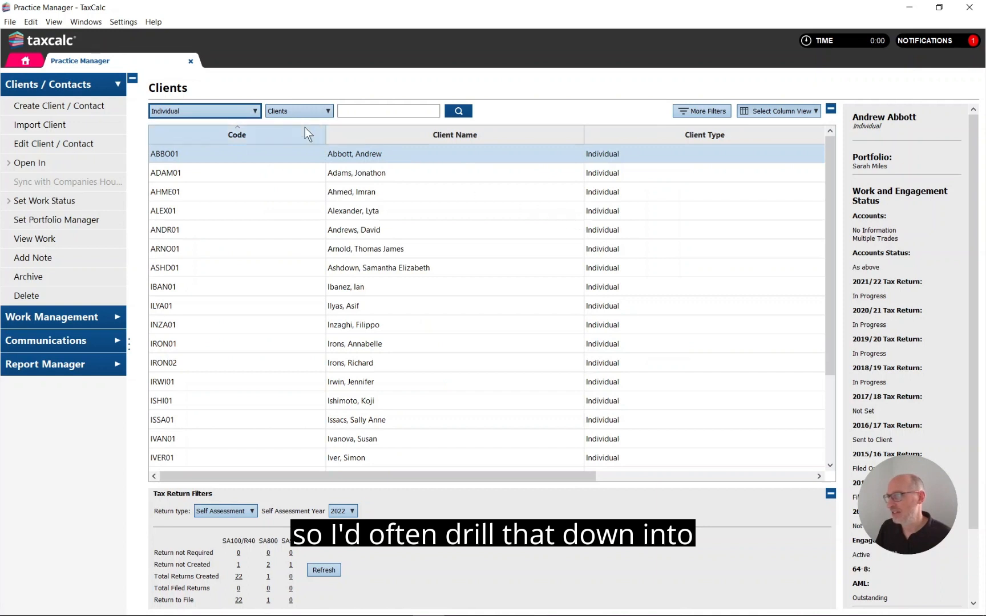
click(242, 110)
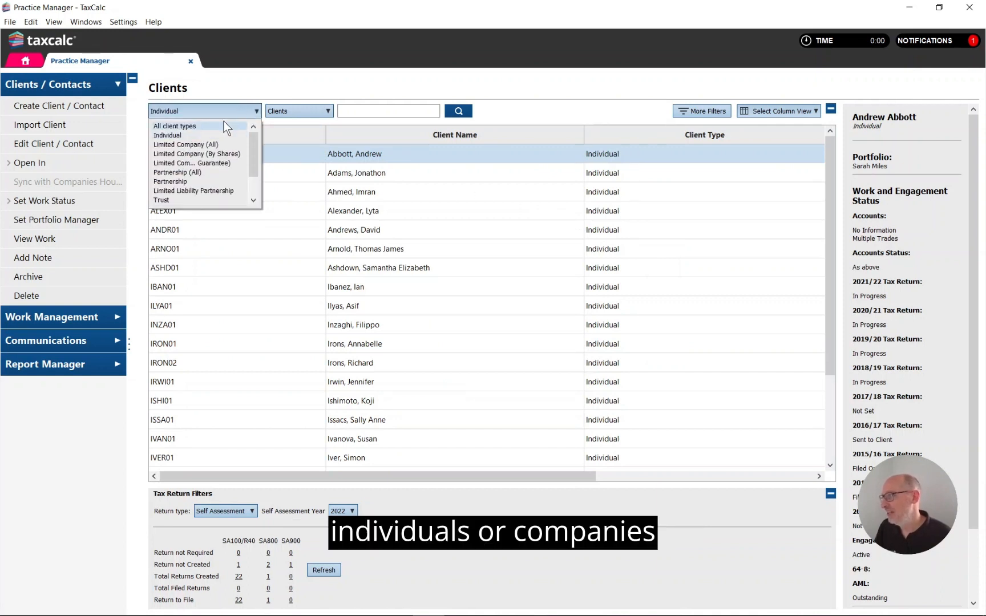
click(223, 124)
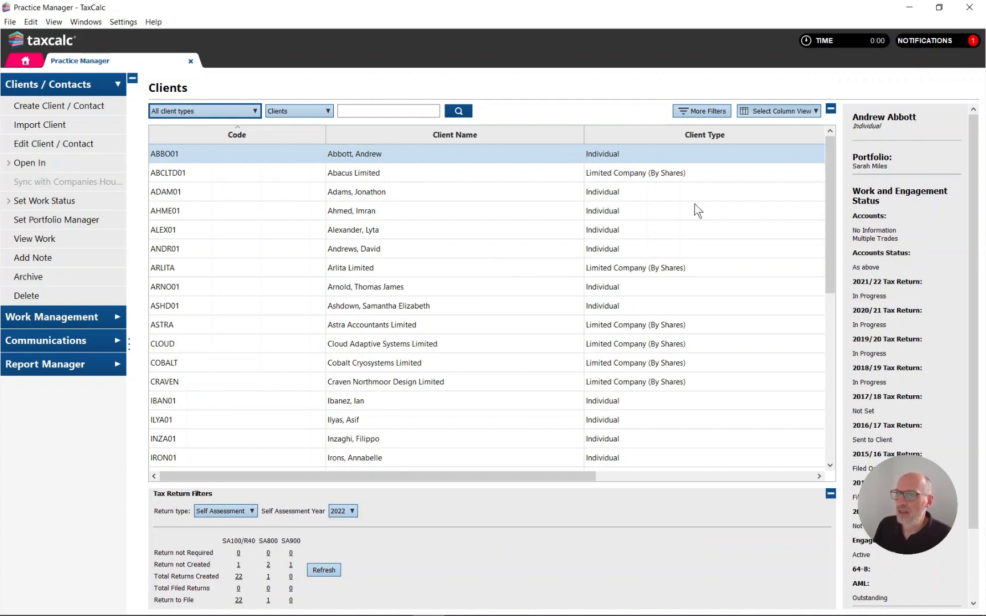
Apply the saved Status column view to the client list and look through the clients' tax and accounts statuses
click(795, 109)
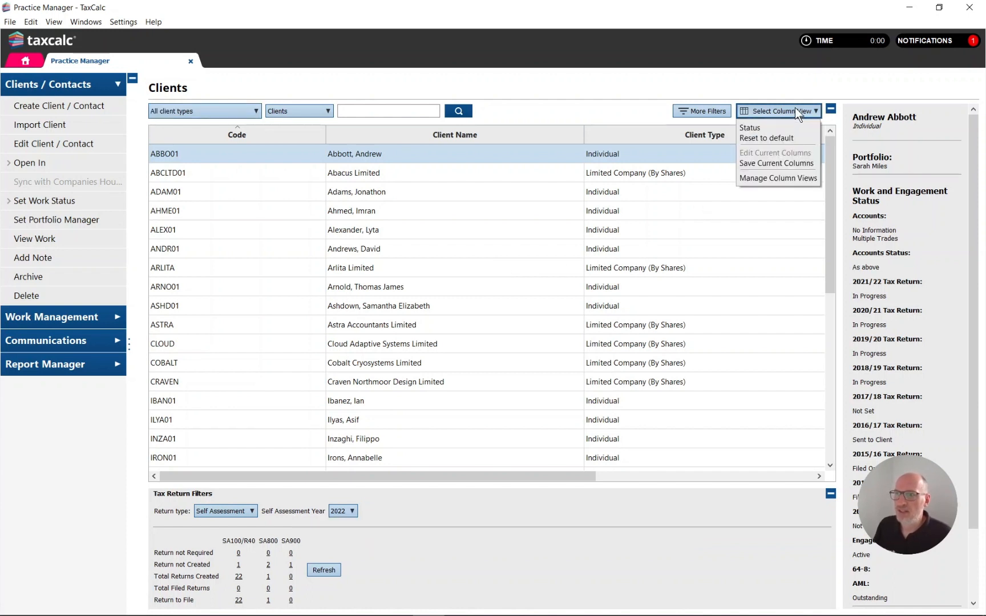
click(783, 178)
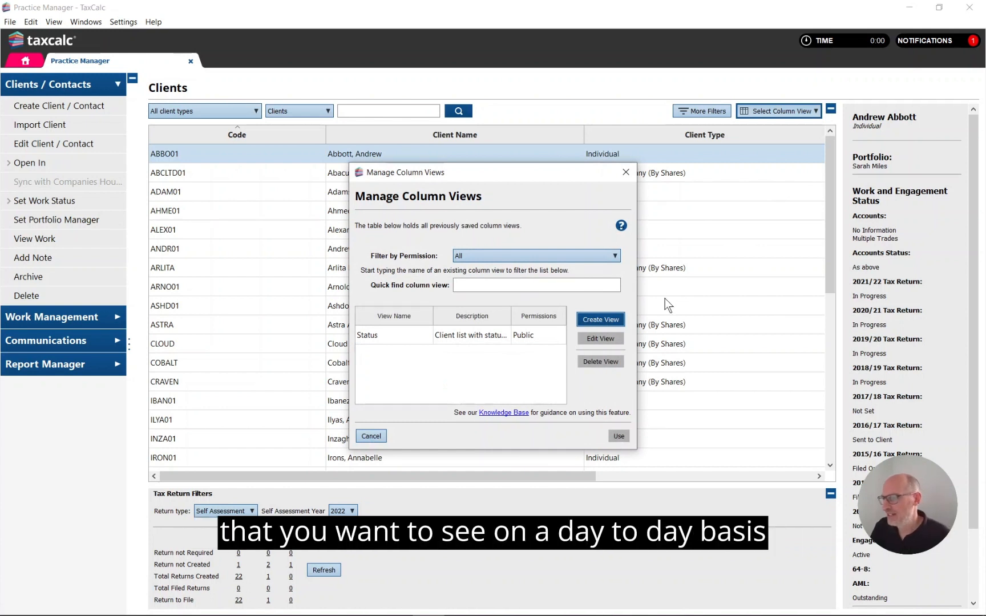
click(400, 337)
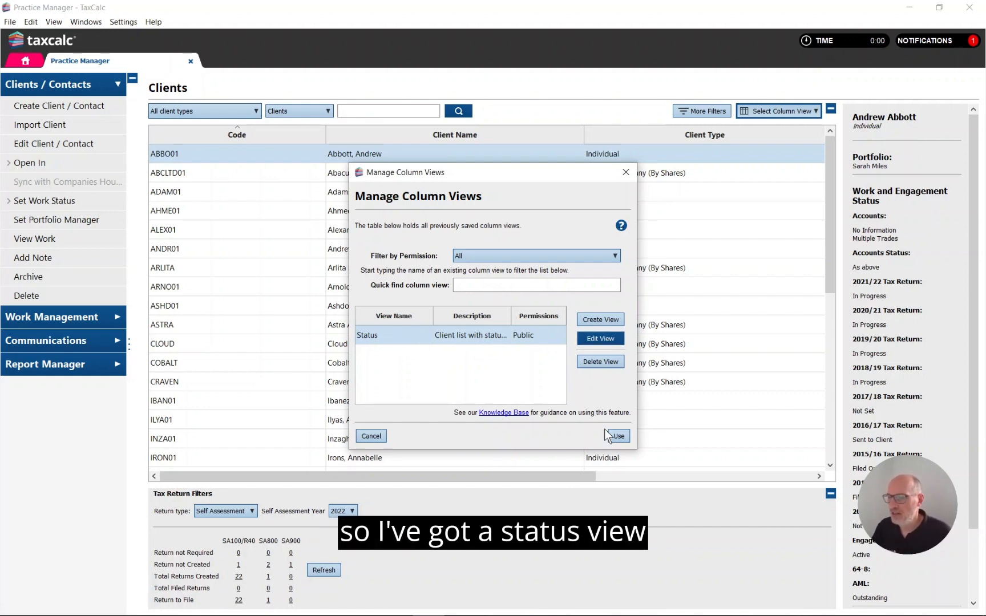
click(619, 436)
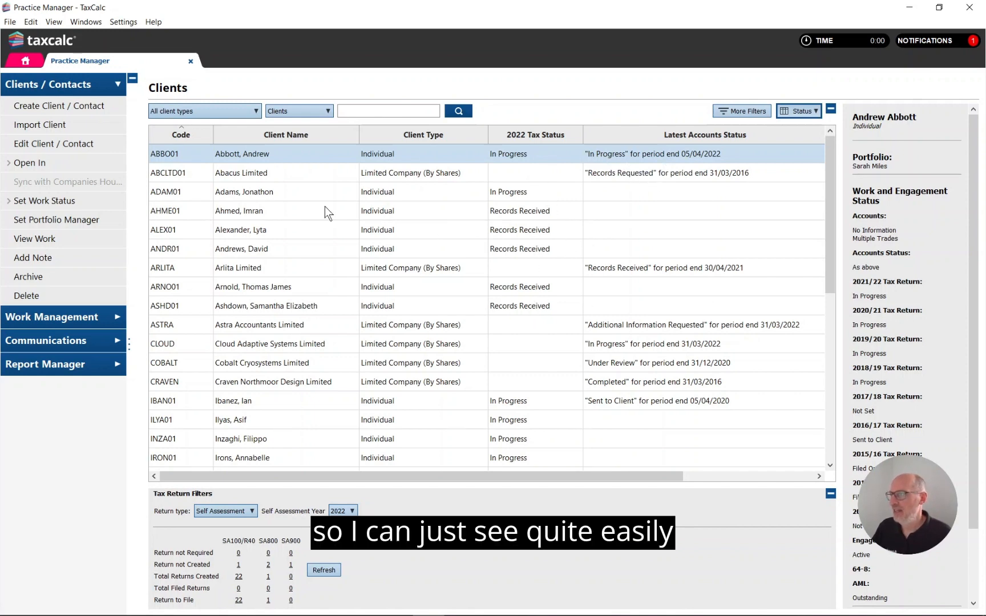
scroll(527, 226, down, 6)
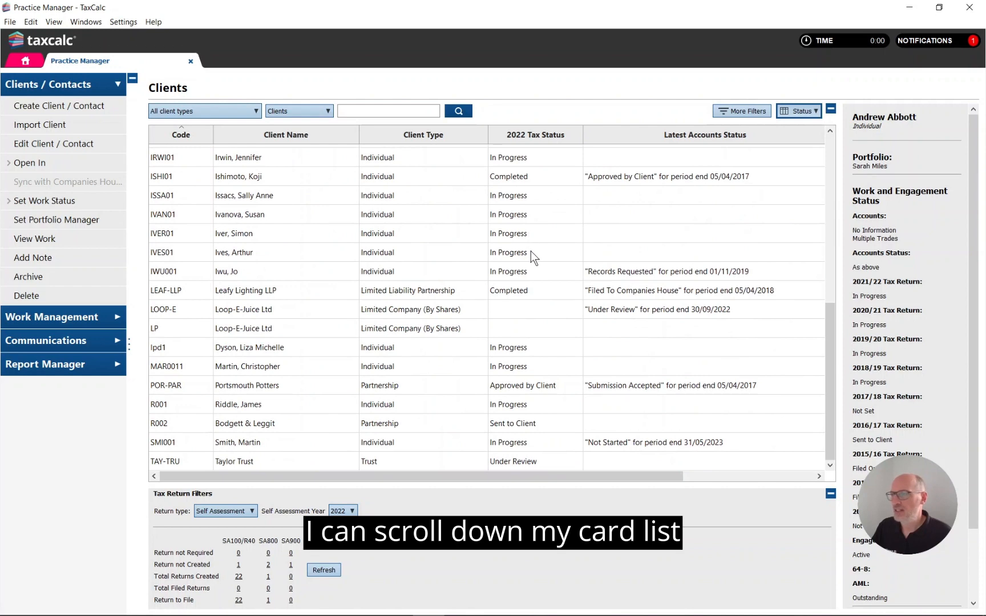
scroll(530, 251, up, 3)
scroll(537, 326, up, 3)
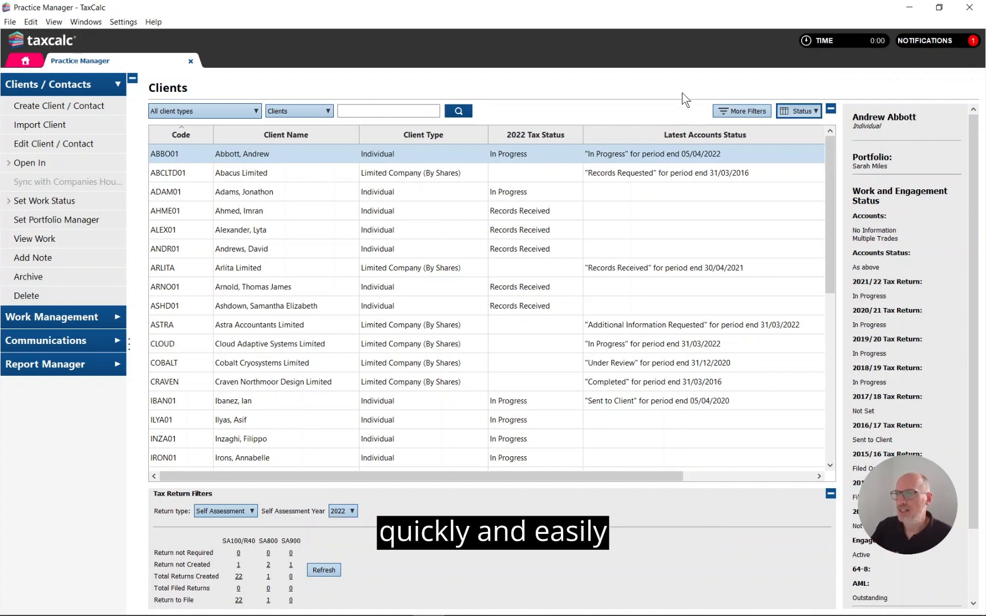
Start a data mine on the client list and add the Tax return SA 2022 status condition
click(753, 112)
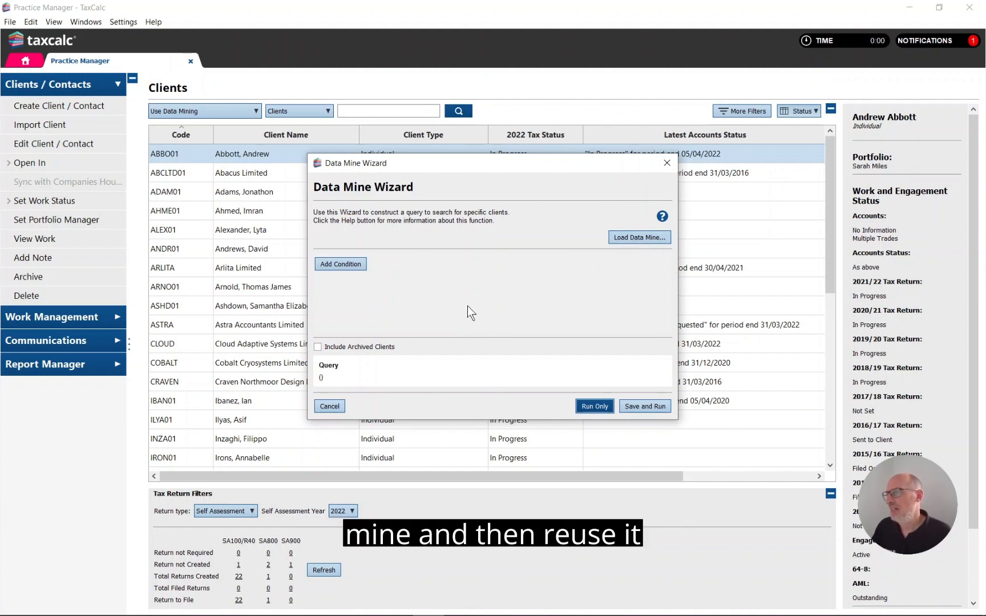
click(341, 264)
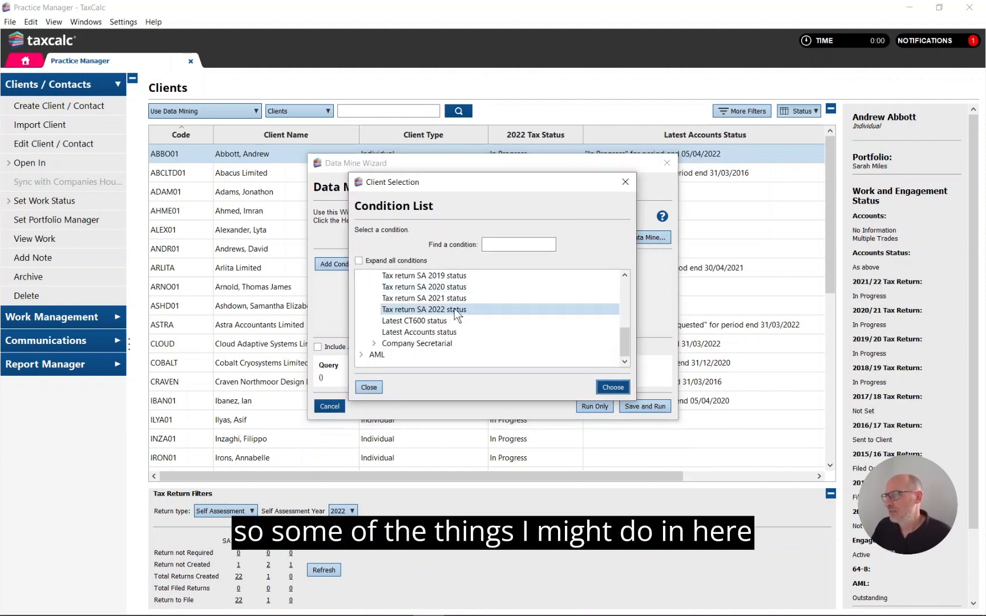
scroll(456, 314, up, 4)
scroll(456, 314, down, 2)
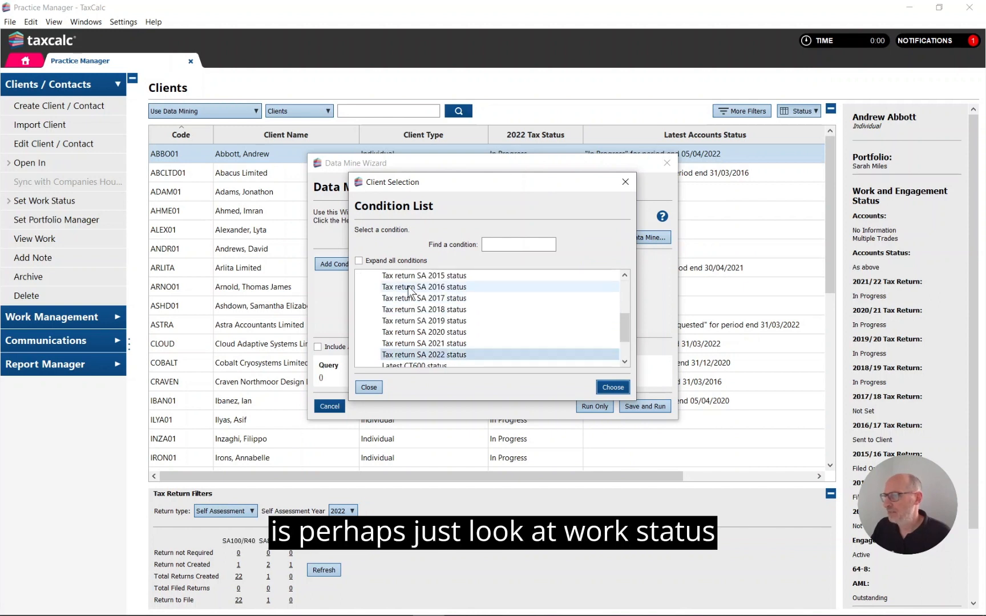
scroll(409, 291, up, 2)
scroll(445, 306, down, 2)
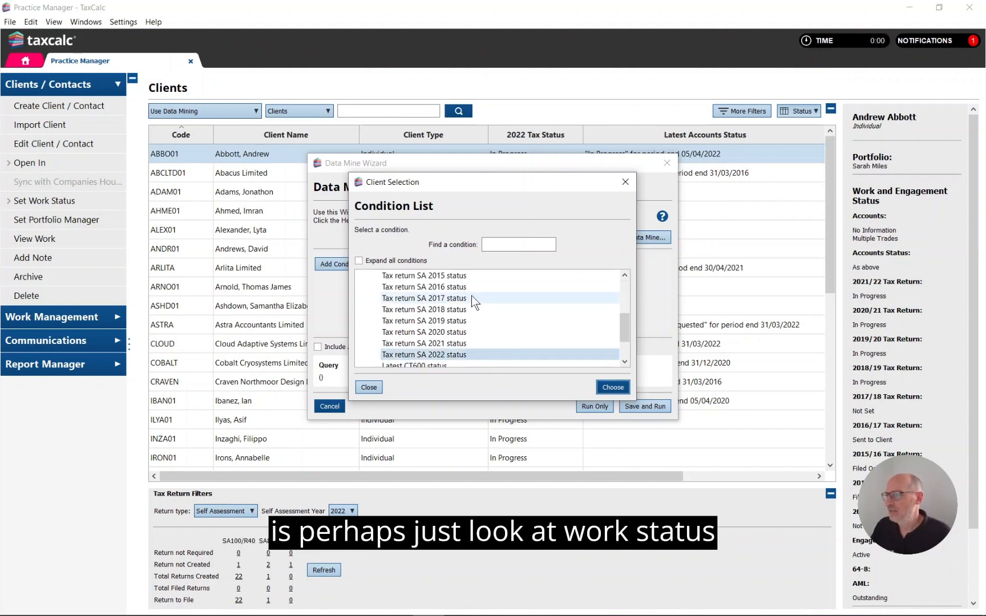
scroll(474, 303, down, 2)
click(445, 309)
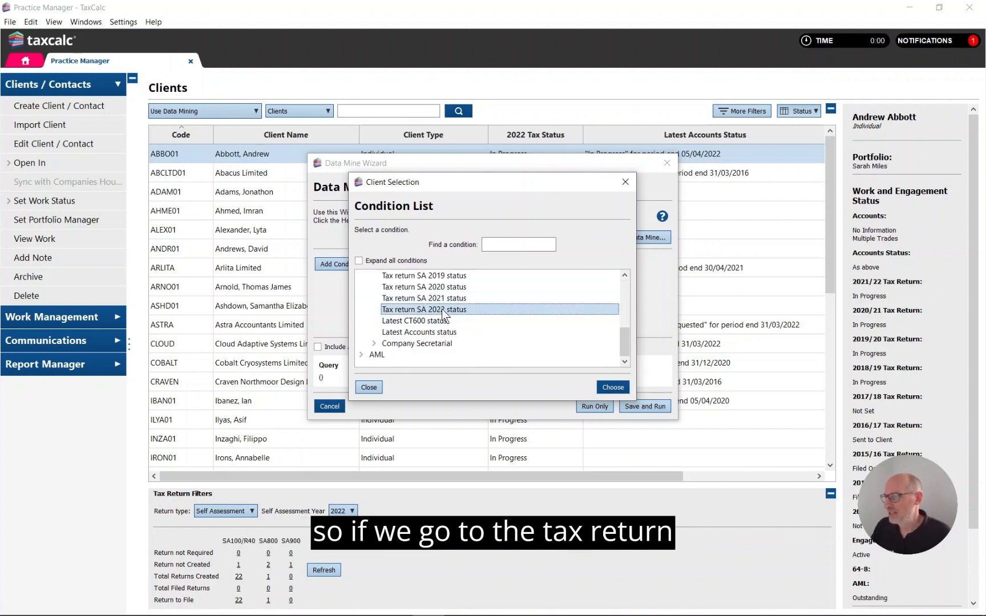
click(613, 388)
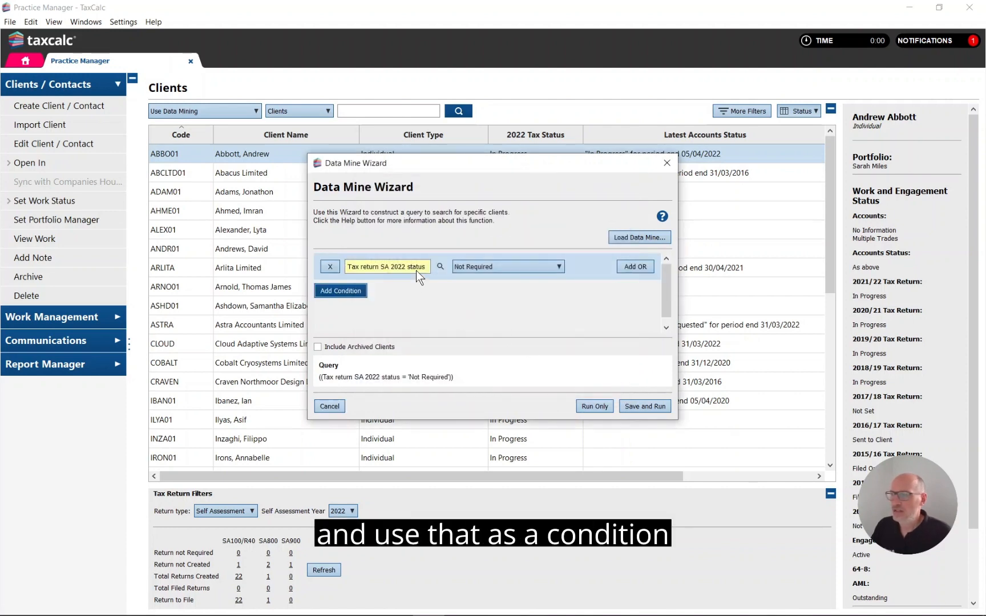
Set the SA 2022 status condition to Records Received and run the data mine without saving it
click(509, 269)
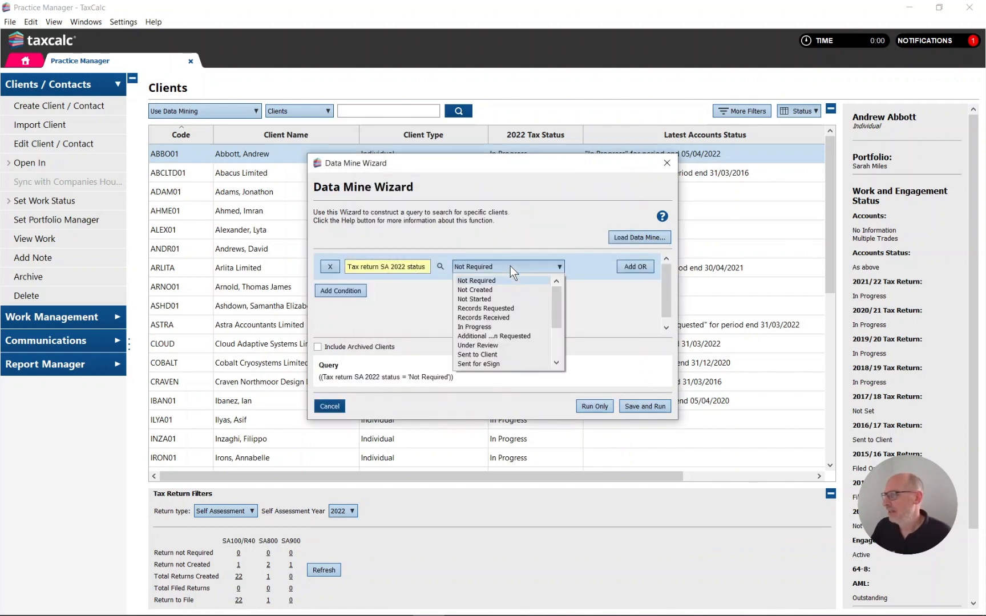
click(513, 315)
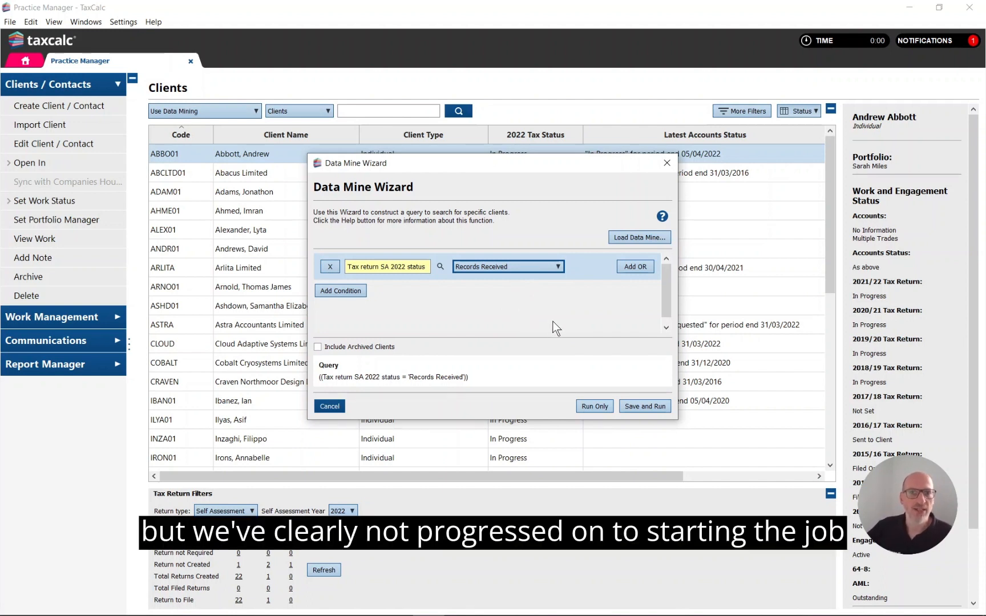
click(598, 407)
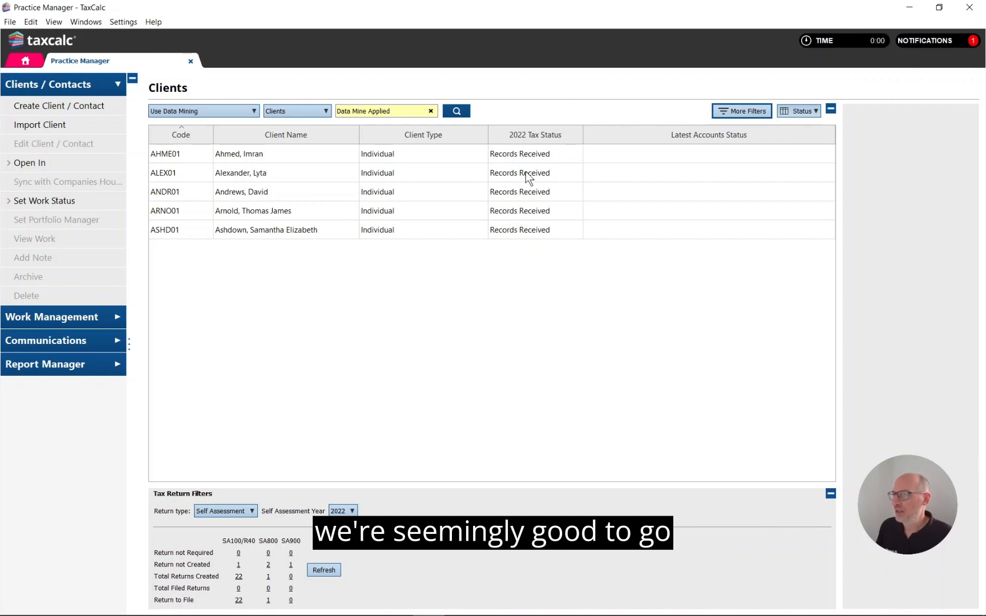
Go through the filtered clients and check who holds each one's portfolio in the client details
click(539, 154)
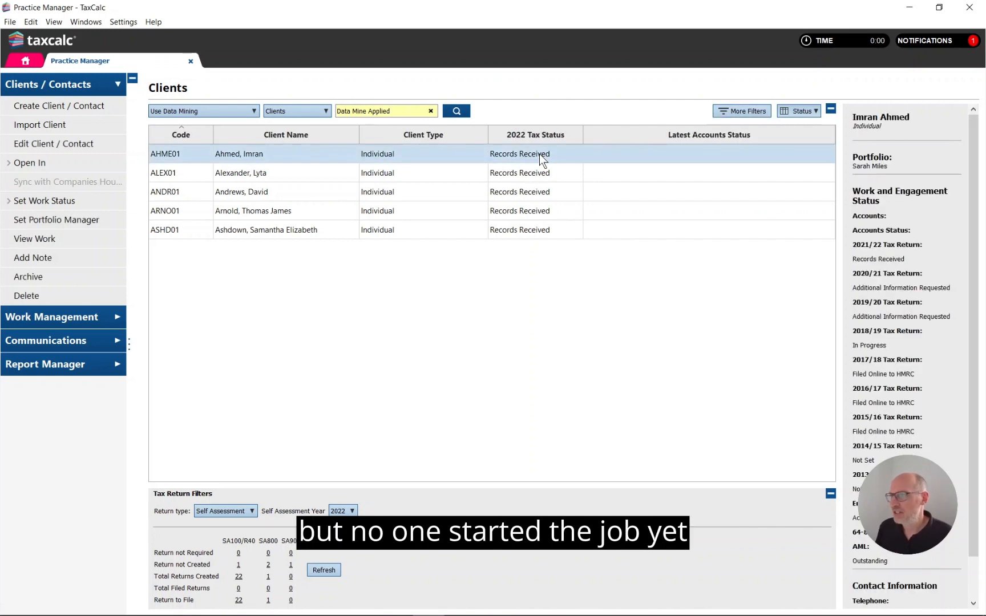
click(539, 166)
click(536, 192)
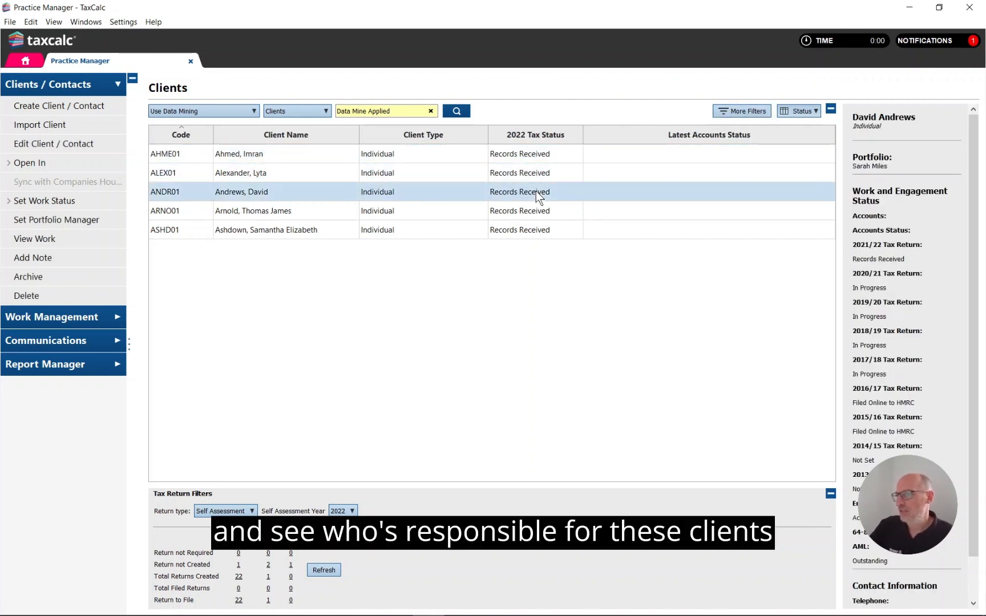
click(539, 214)
click(539, 231)
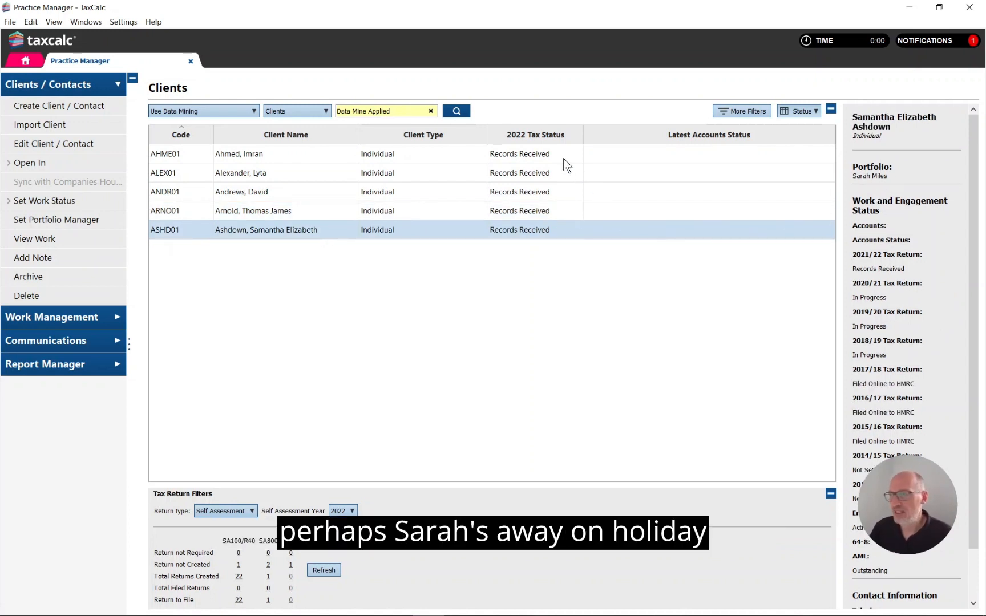
click(526, 154)
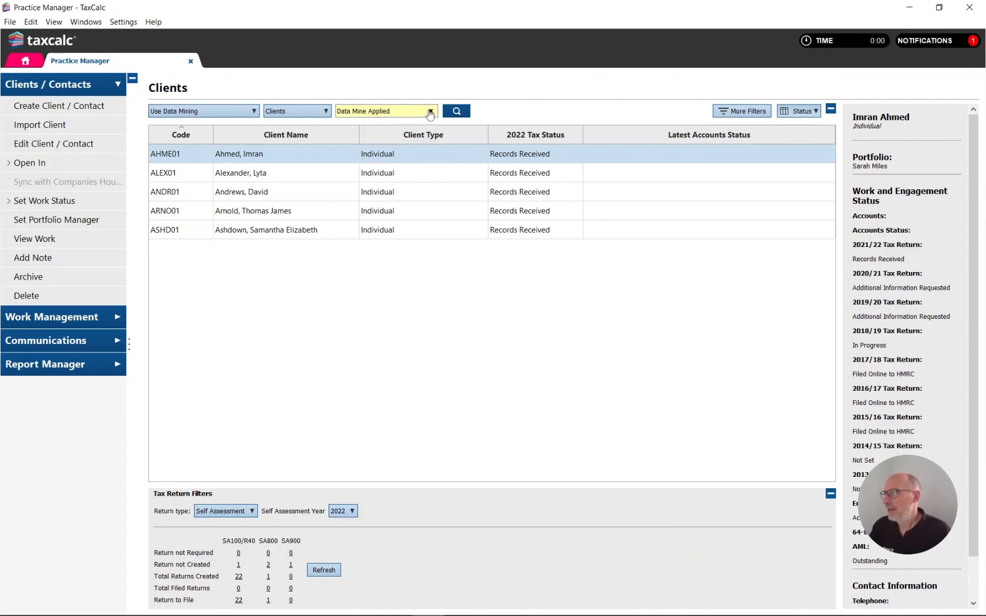
Edit the applied data mine, replacing its tax return status condition with Bookkeeping software found by searching "book"
click(457, 112)
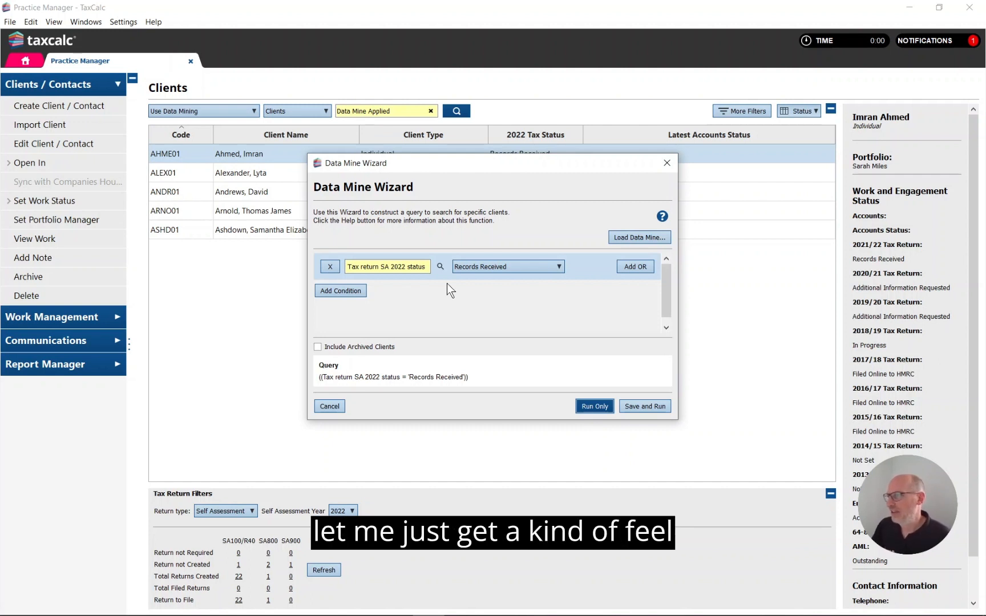
click(330, 267)
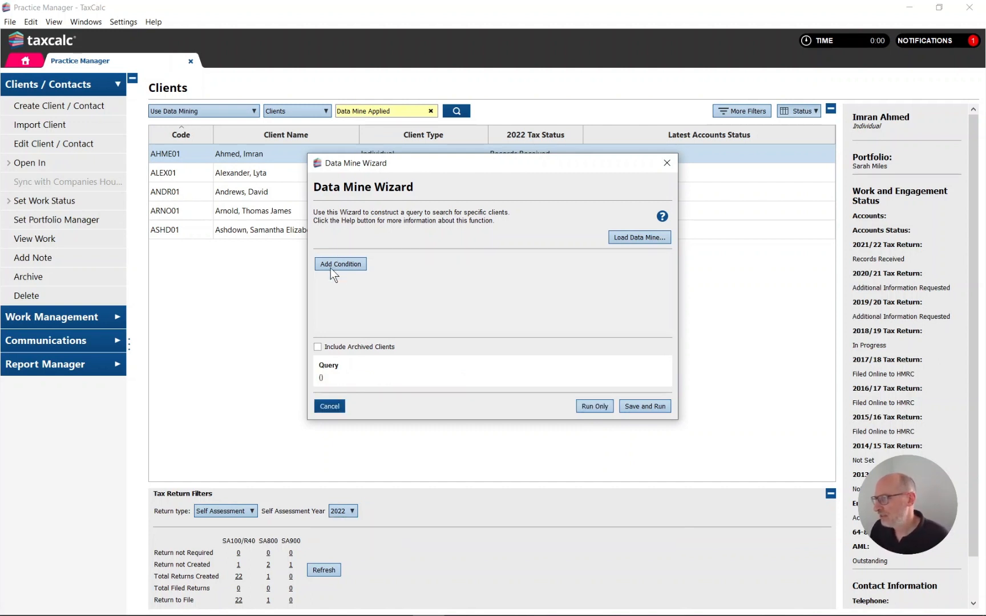
click(352, 265)
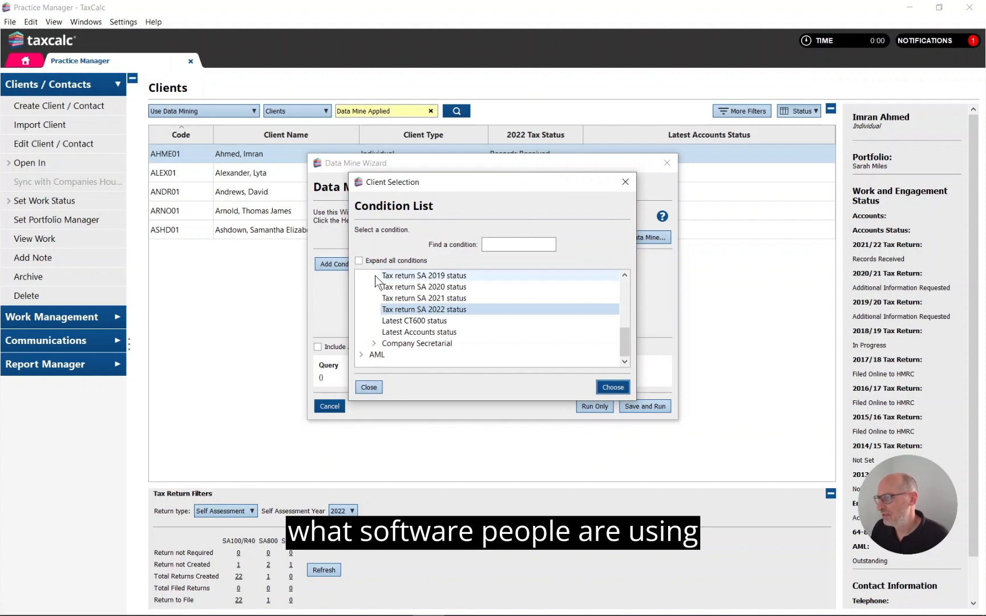
click(515, 244)
text(book)
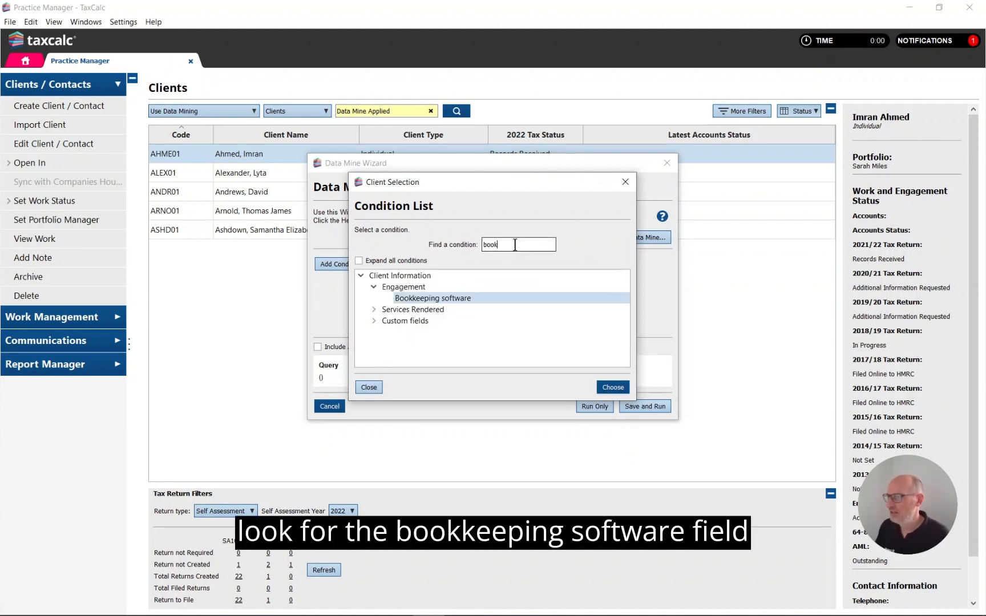
click(464, 298)
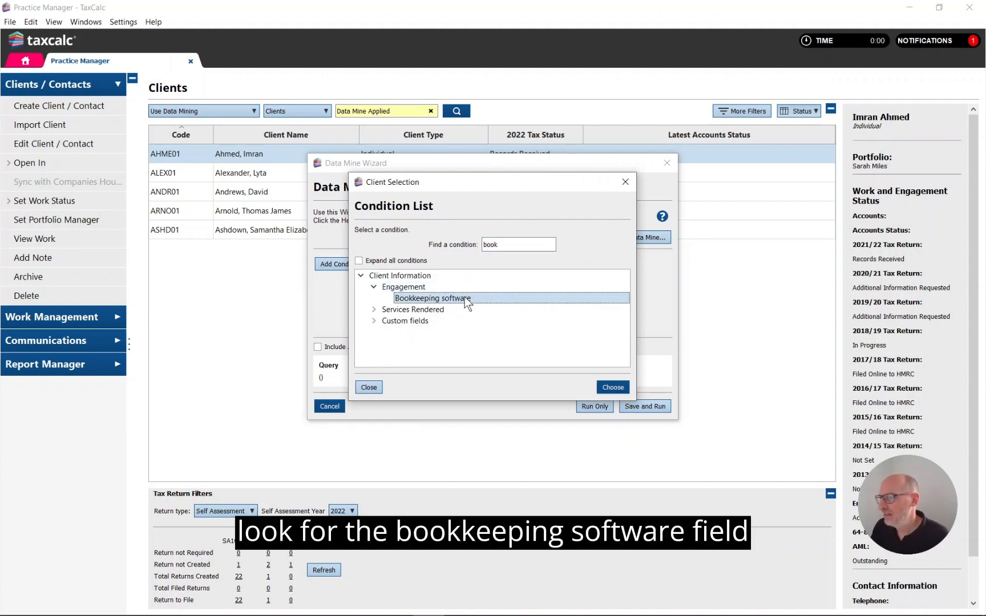
click(605, 386)
Set the Bookkeeping software condition to Xero and run the data mine without saving it
click(500, 263)
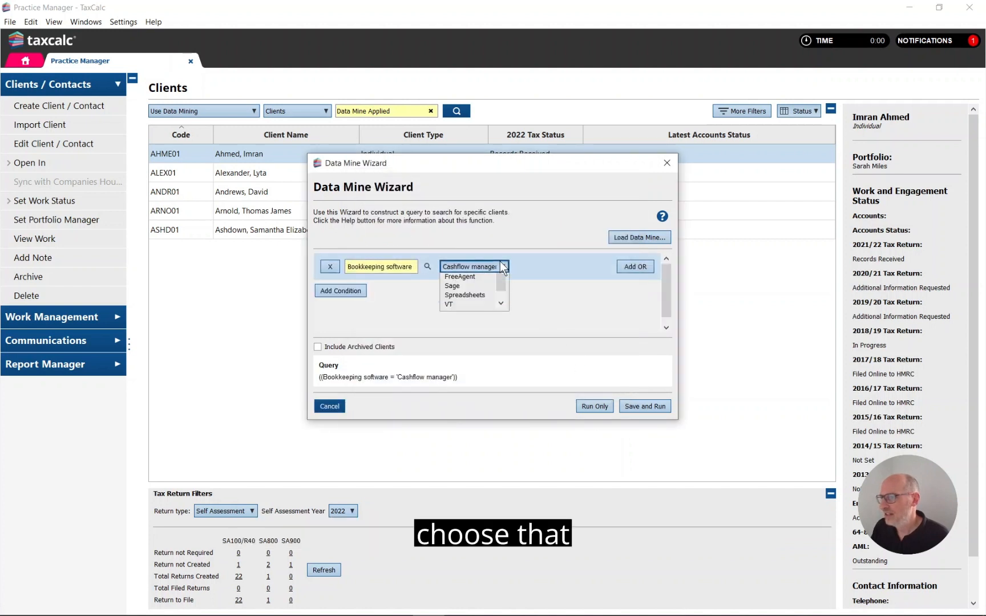
click(459, 326)
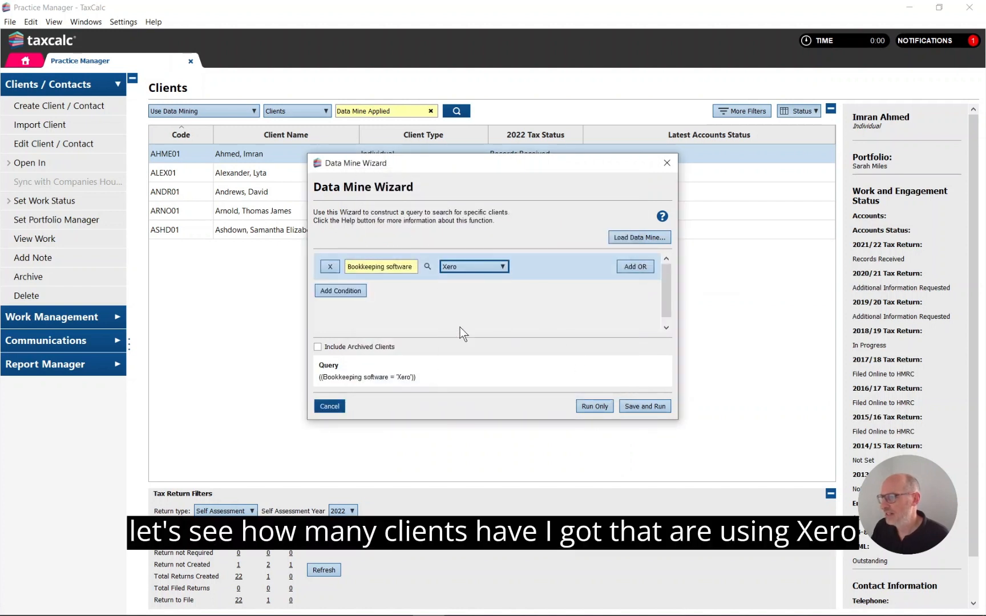
click(595, 407)
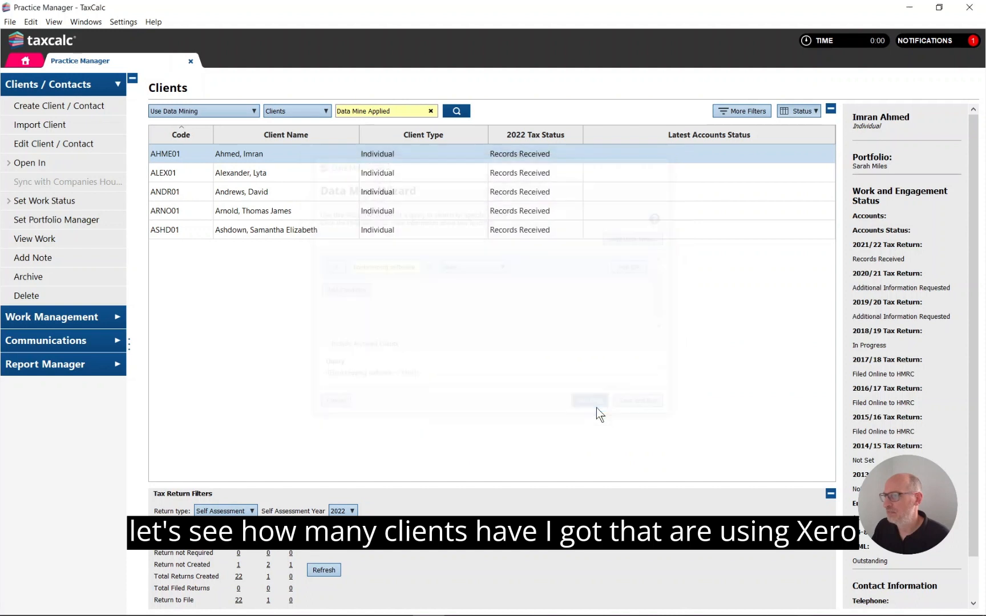